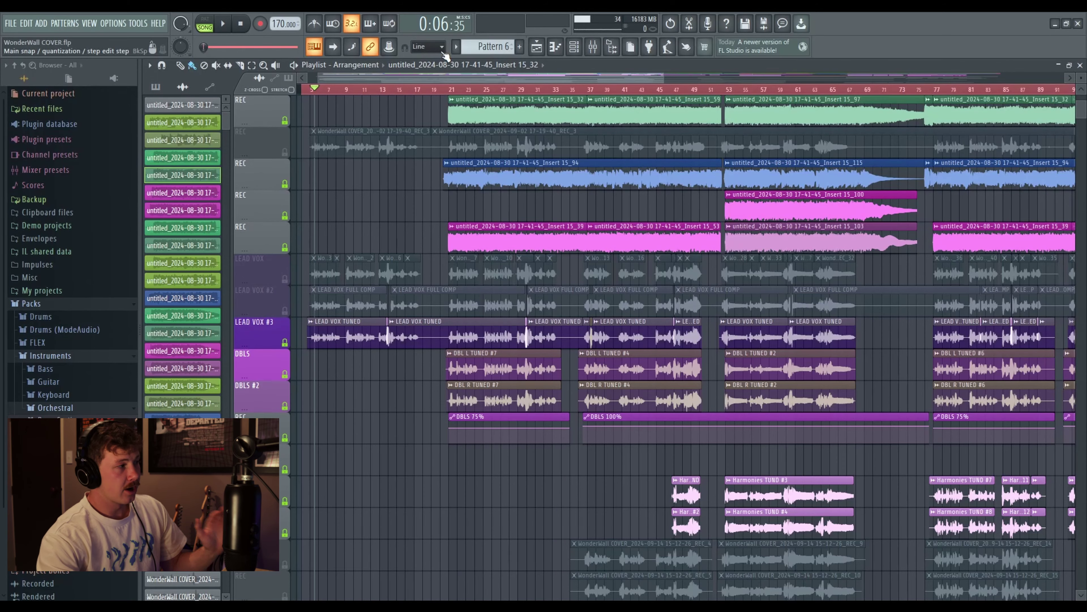
Look through the muted raw vocal takes on the playlist tracks below the main arrangement
scroll(319, 91, "down", 3)
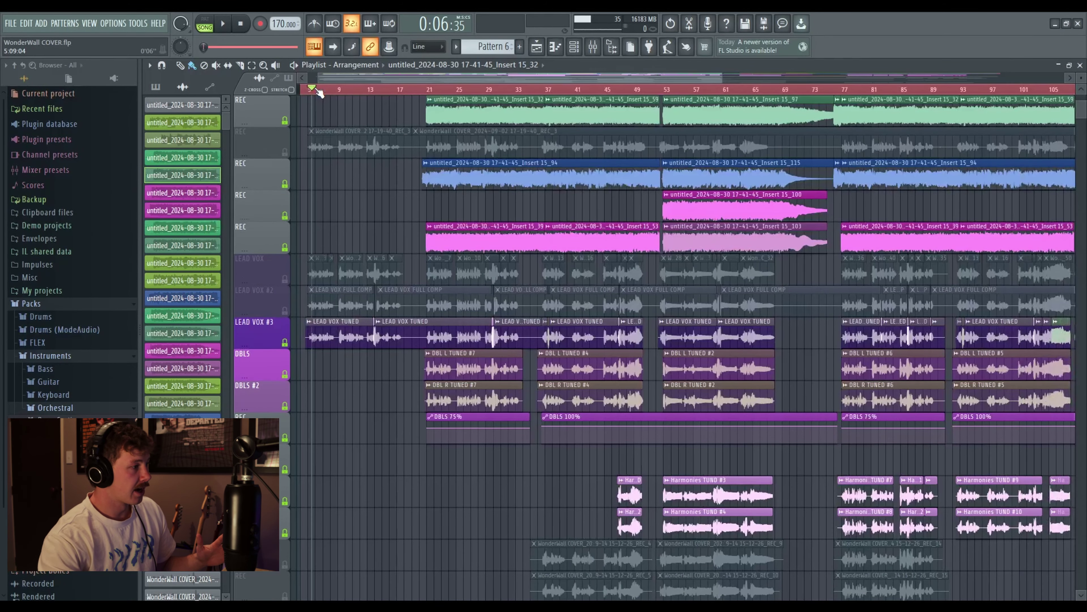
scroll(330, 208, "down", 12)
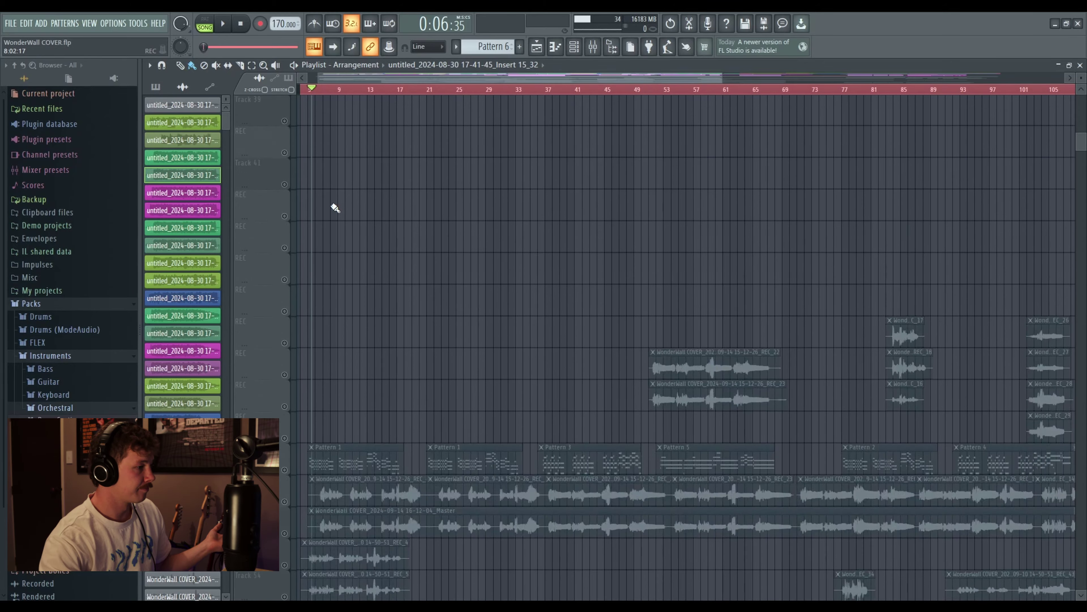
scroll(335, 208, "down", 8)
scroll(335, 209, "down", 15)
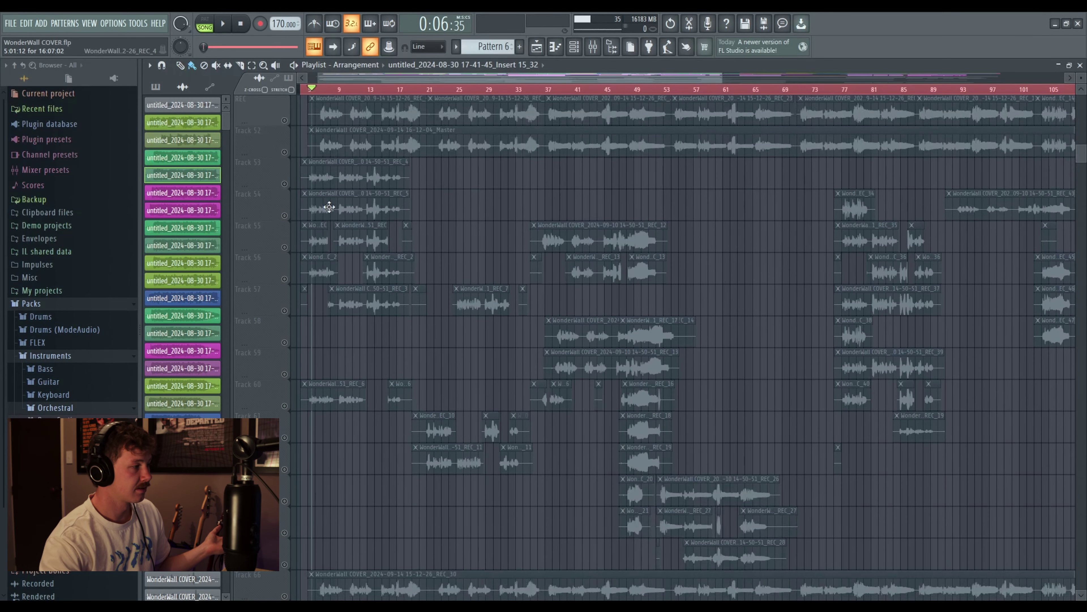
scroll(831, 339, "up", 12)
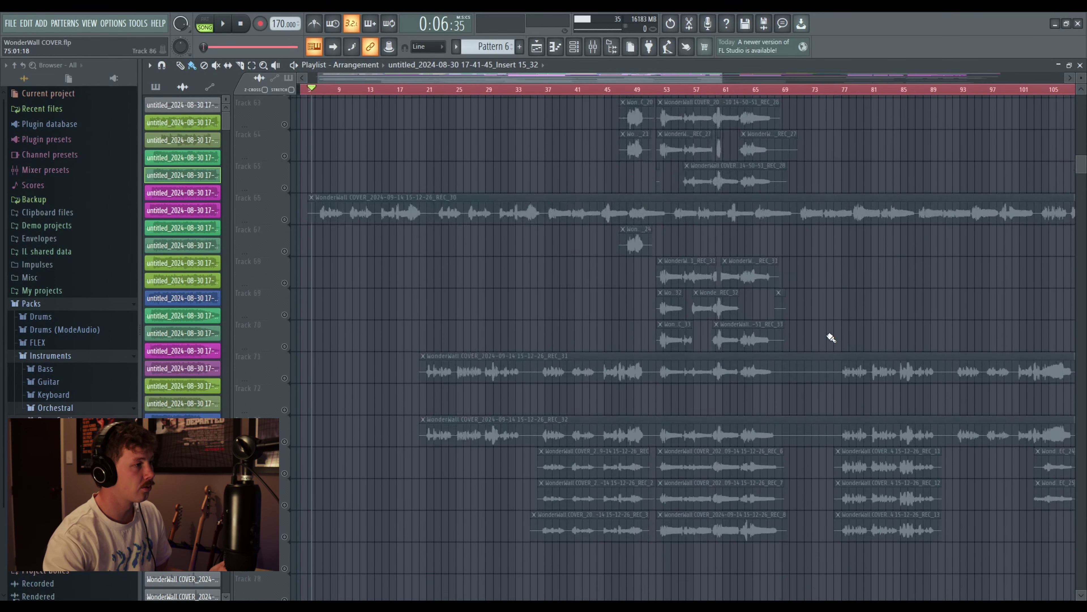
scroll(373, 98, "up", 5)
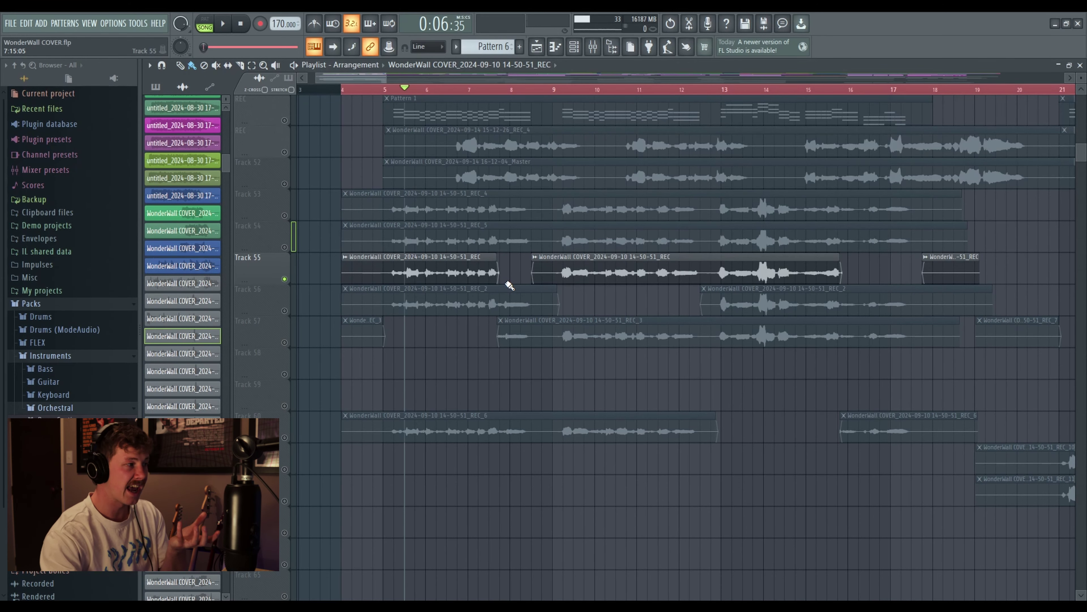
Play back the unprocessed vocal take on Track 55 from bar 5, then stop playback
scroll(517, 271, "up", 5)
scroll(519, 262, "down", 4)
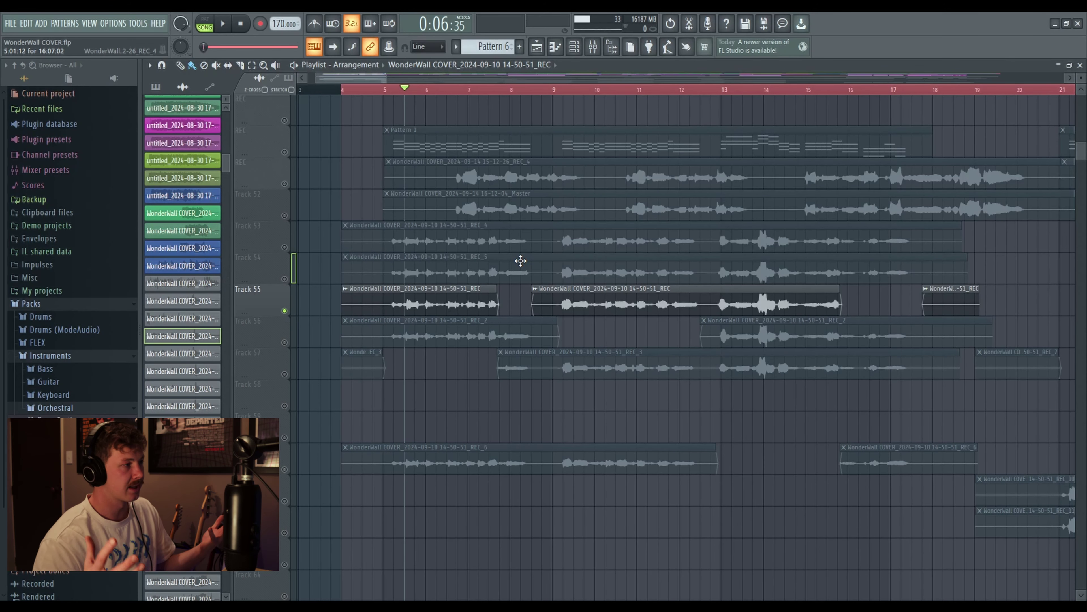
scroll(388, 89, "down", 2)
left_click(388, 90)
key("space")
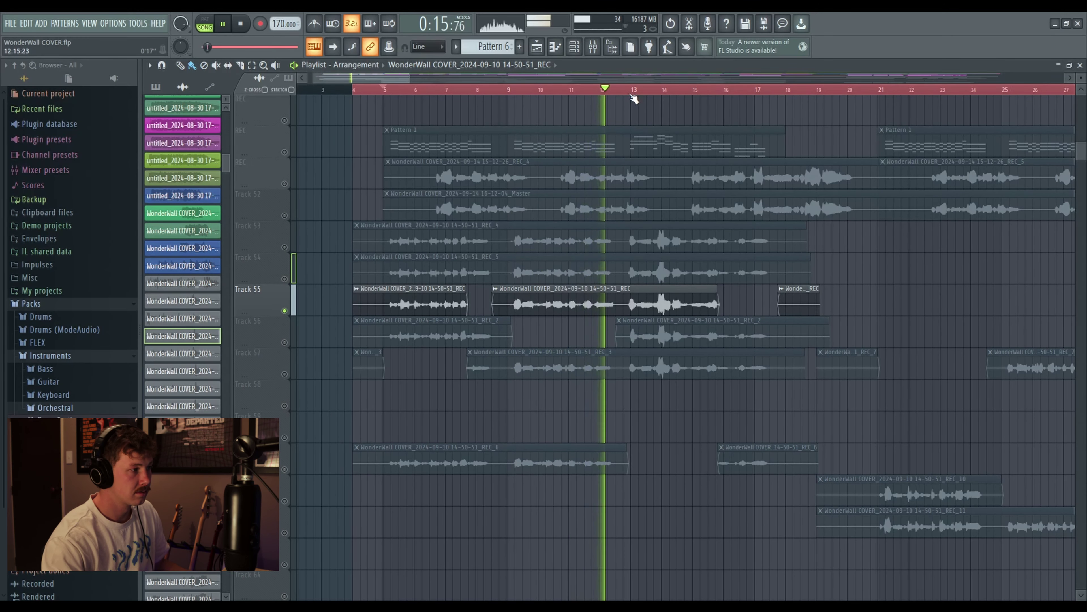
key("space")
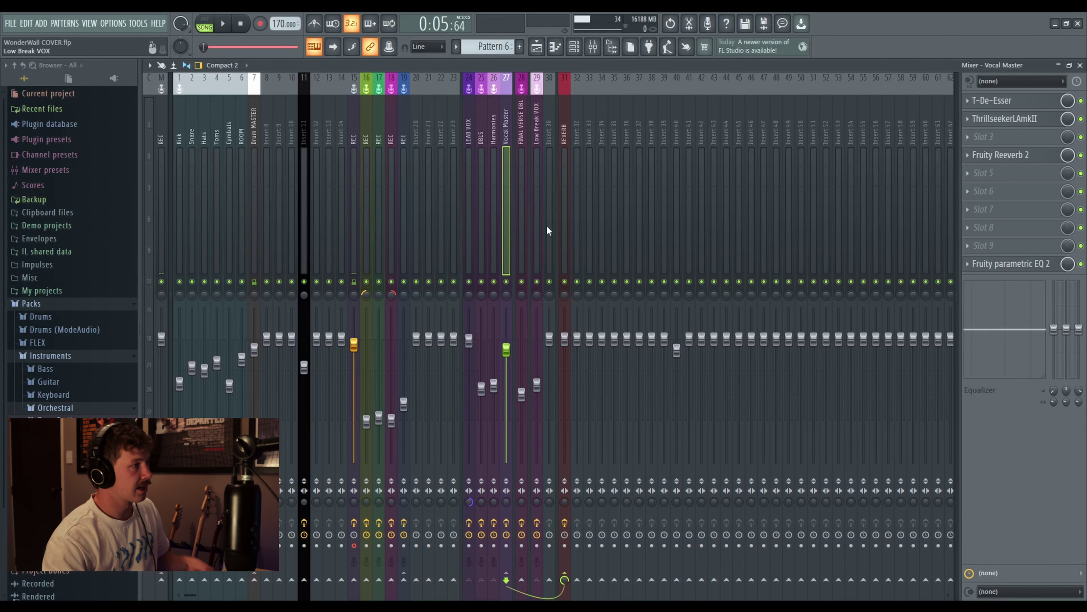
Return to the playlist and play the tuned lead vocal on the LEAD VOX #3 track from bar 5
left_click(539, 47)
scroll(403, 172, "down", 4)
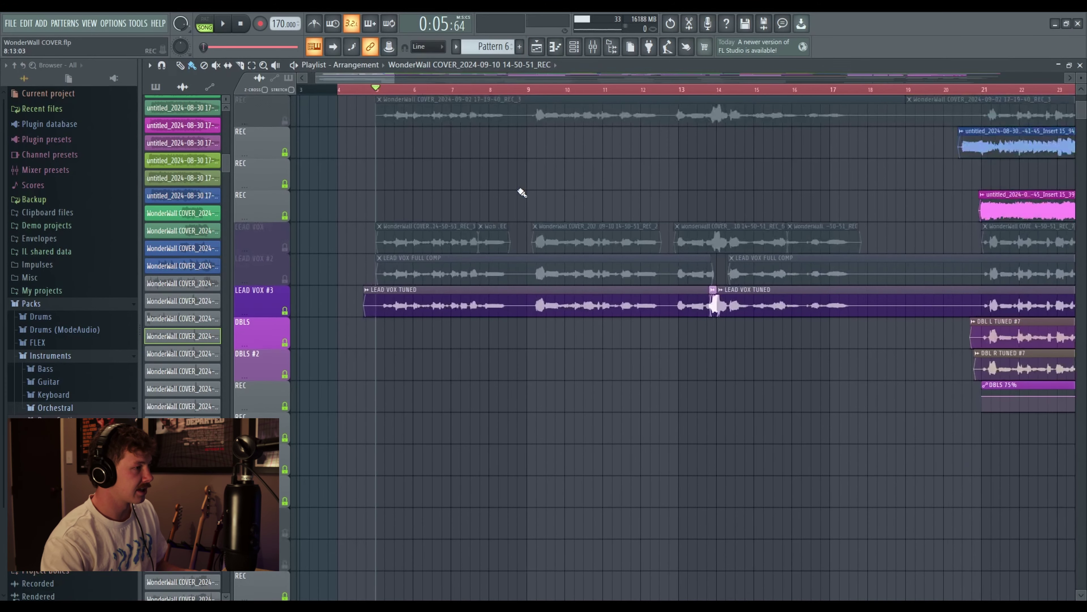
scroll(418, 91, "up", 1)
scroll(376, 299, "up", 3, "ctrl")
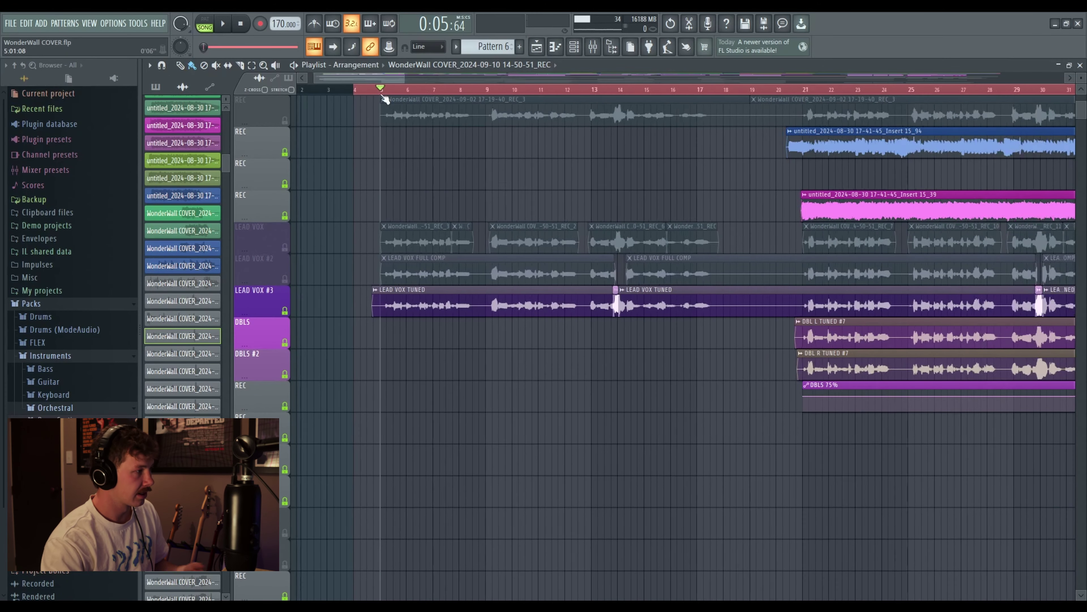
scroll(379, 89, "down", 3)
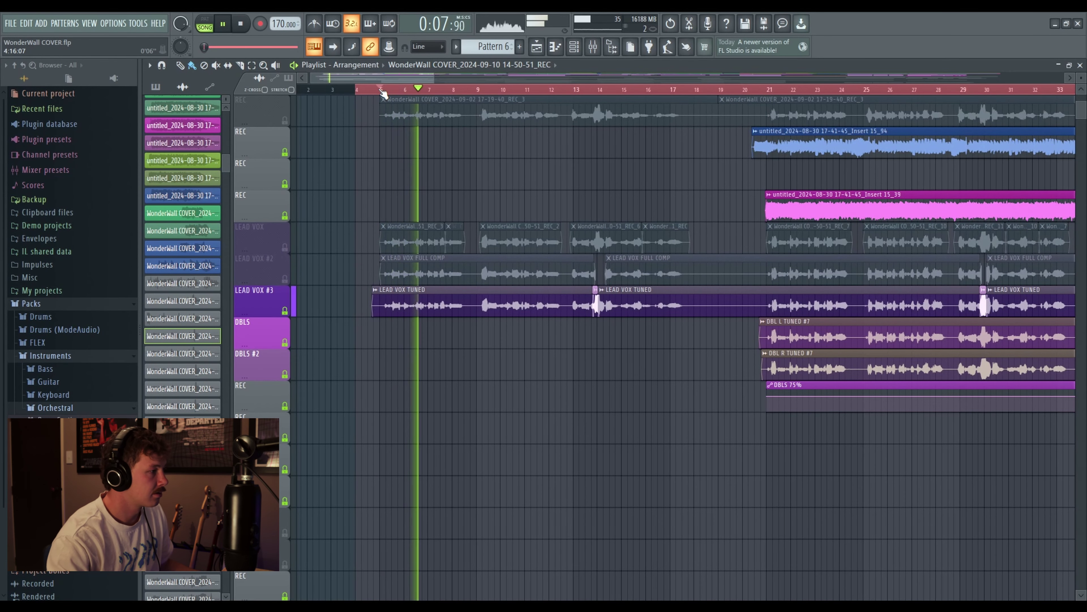
scroll(383, 92, "down", 2)
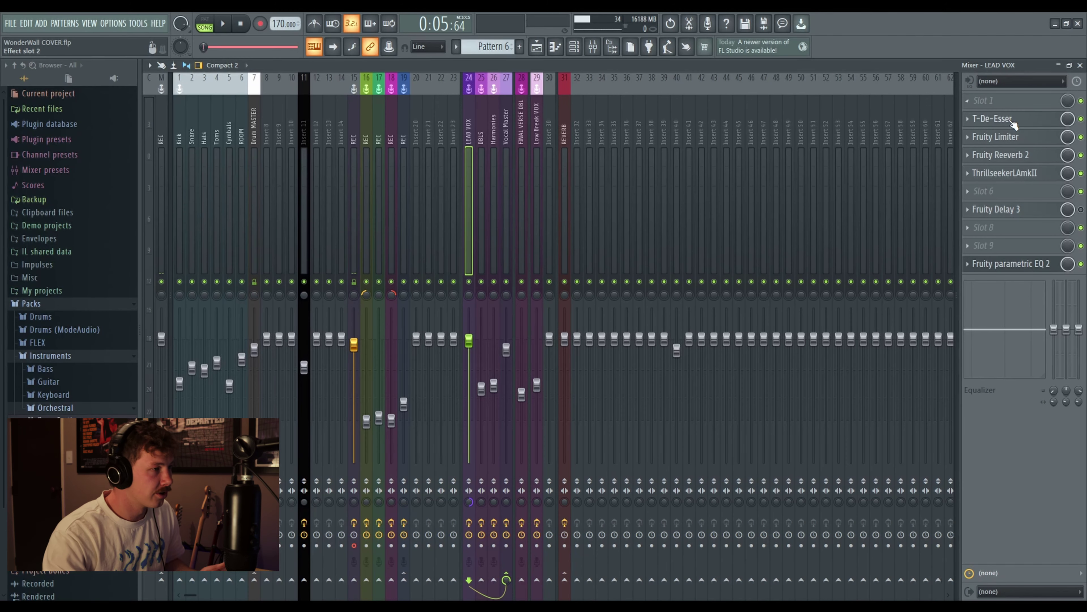
Inspect the T-De-Esser on the LEAD VOX mixer channel and audition the vocal with its Fruity Limiter open
left_click(997, 119)
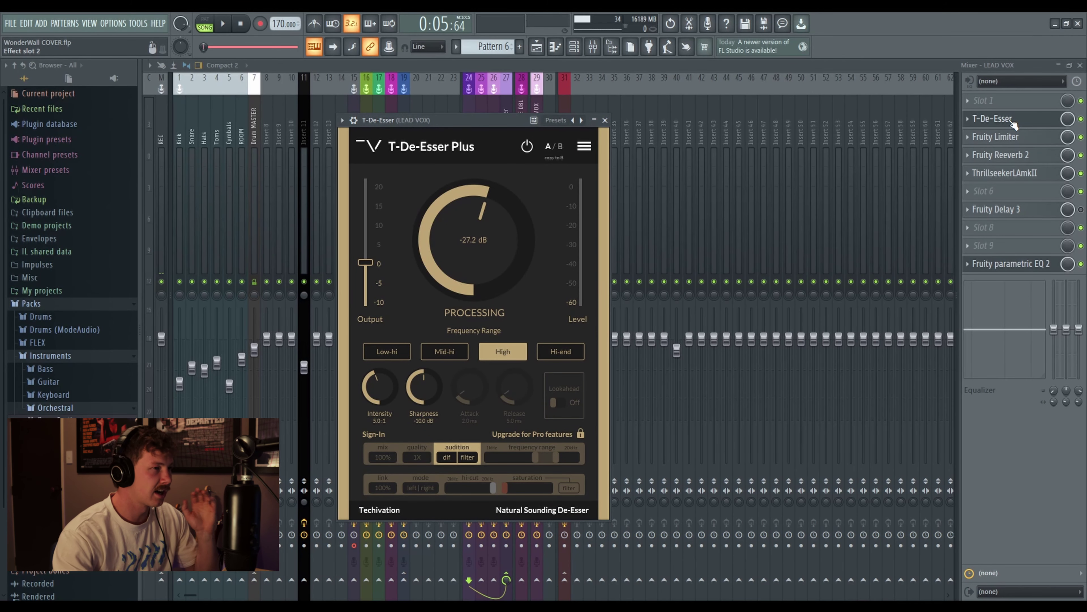
left_click(1014, 124)
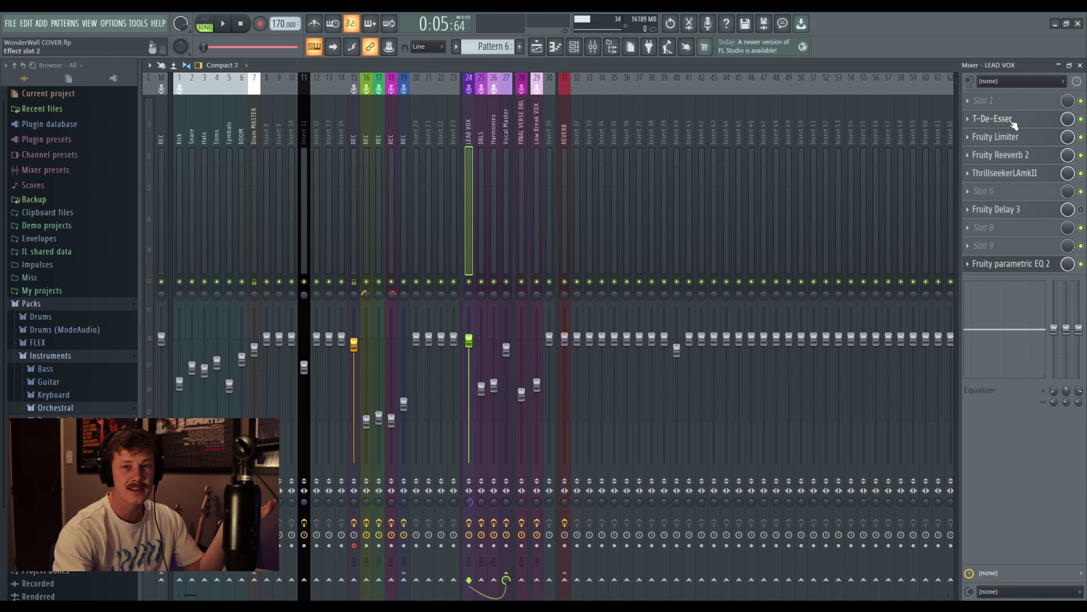
left_click(1007, 137)
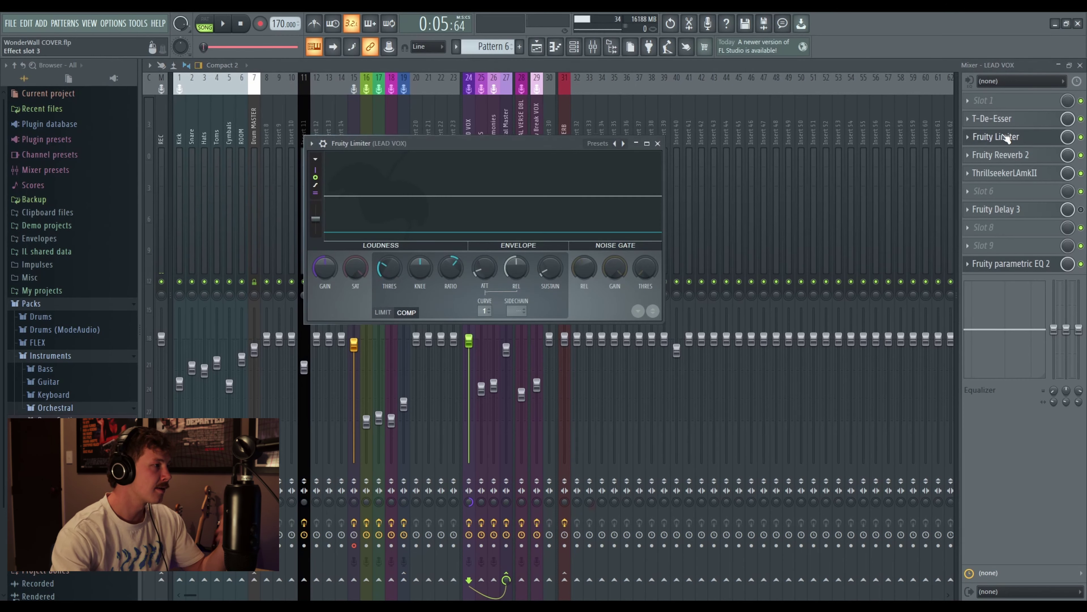
left_click_drag(555, 146, 587, 141)
key("space")
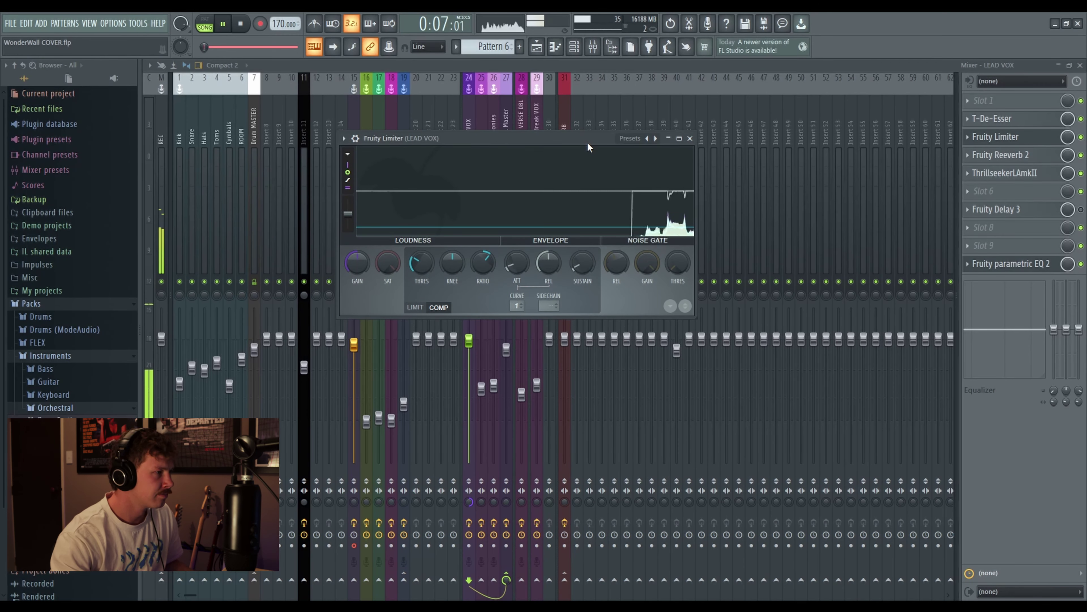
key("space")
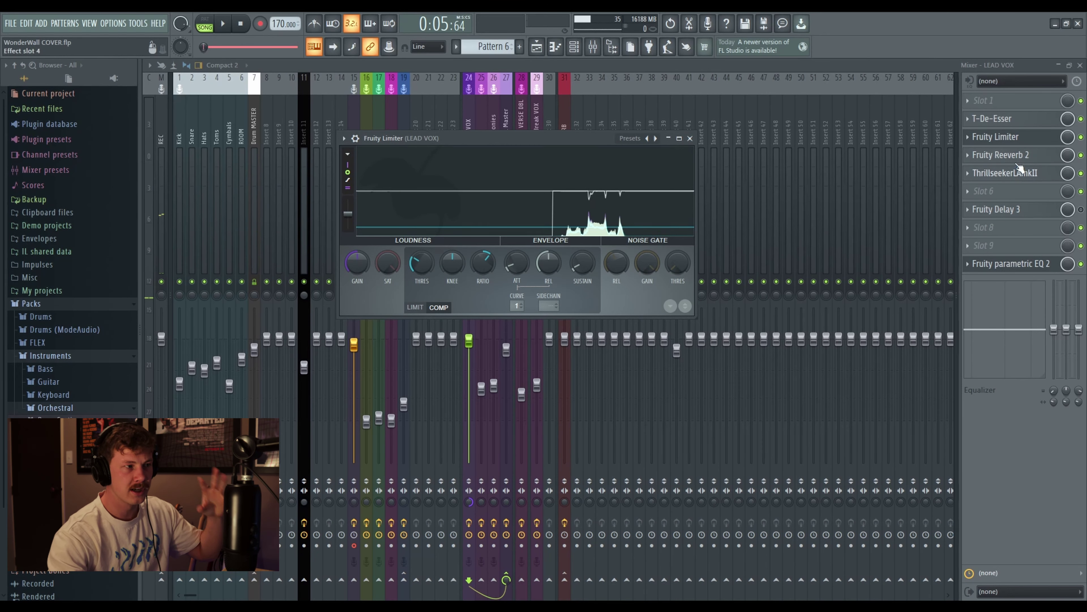
Inspect the lead vocal's Fruity Reeverb 2 settings and audition the vocal with ThrillseekerLAmkII open
left_click(1002, 155)
left_click_drag(440, 153, 534, 146)
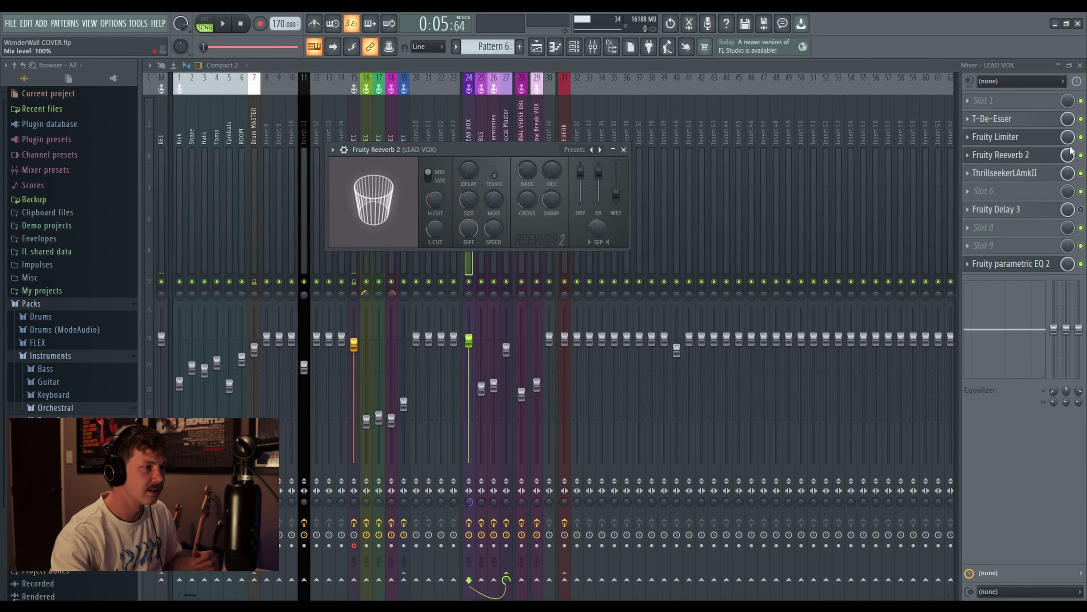
left_click(1000, 155)
left_click(1020, 174)
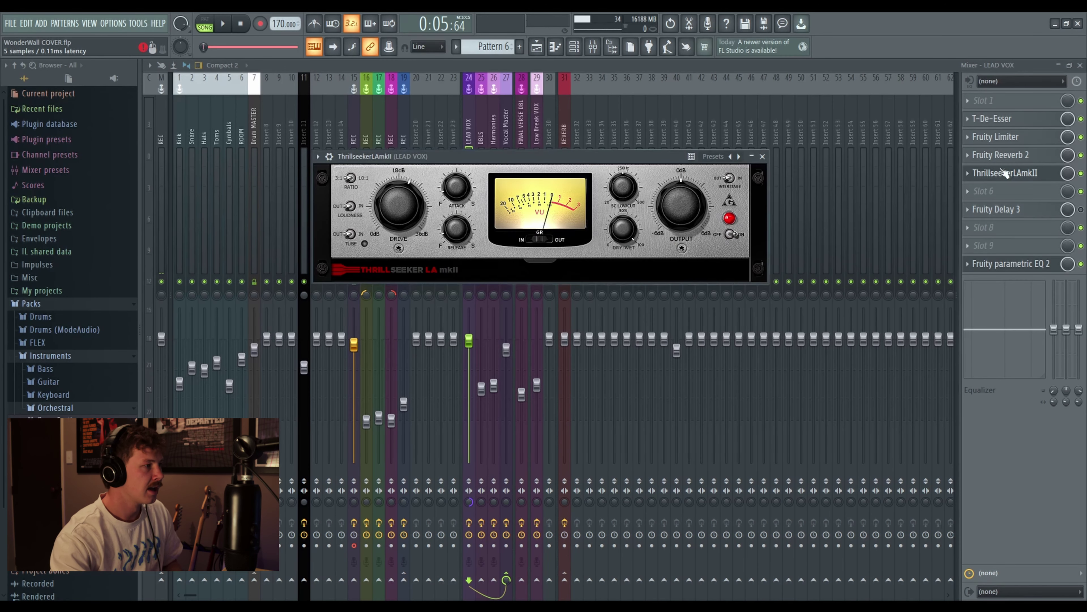
left_click_drag(563, 157, 619, 154)
key("space")
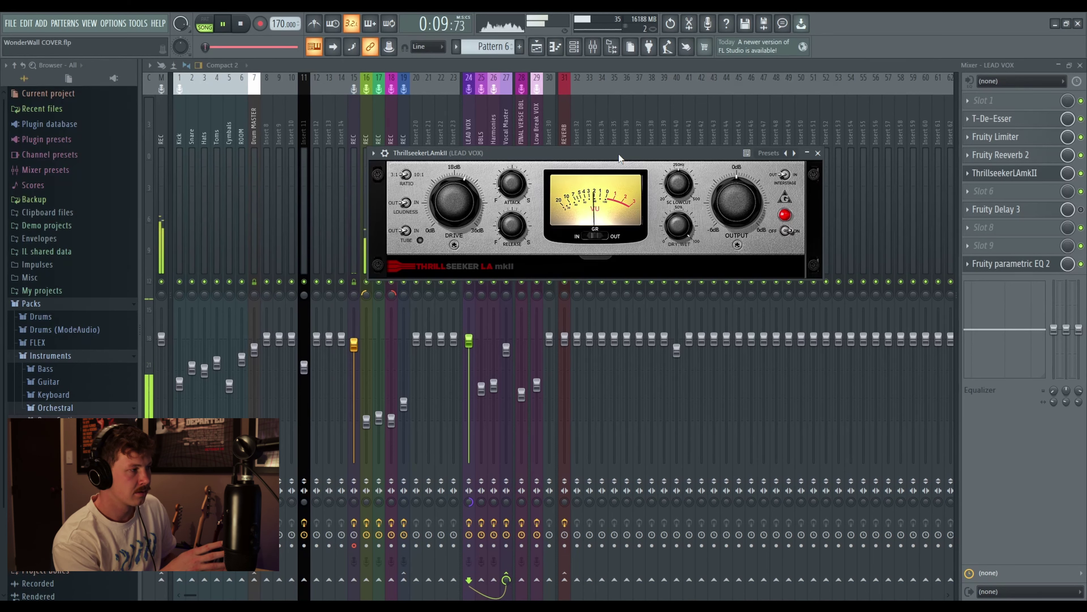
key("space")
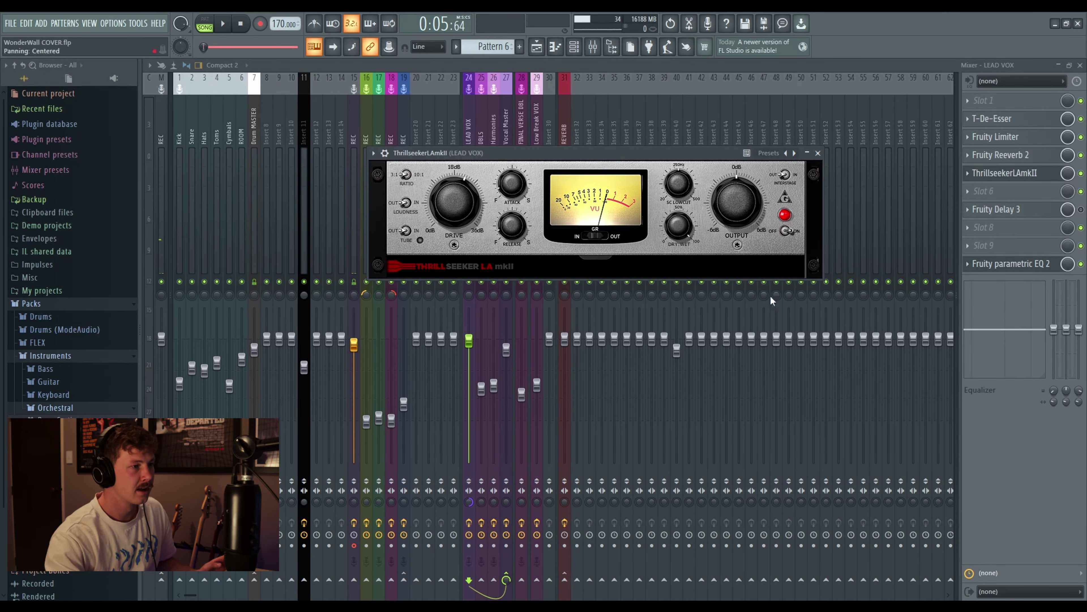
Open the lead vocal's Fruity parametric EQ 2 and audition the vocal through it
left_click(998, 263)
left_click_drag(531, 370, 611, 223)
key("space")
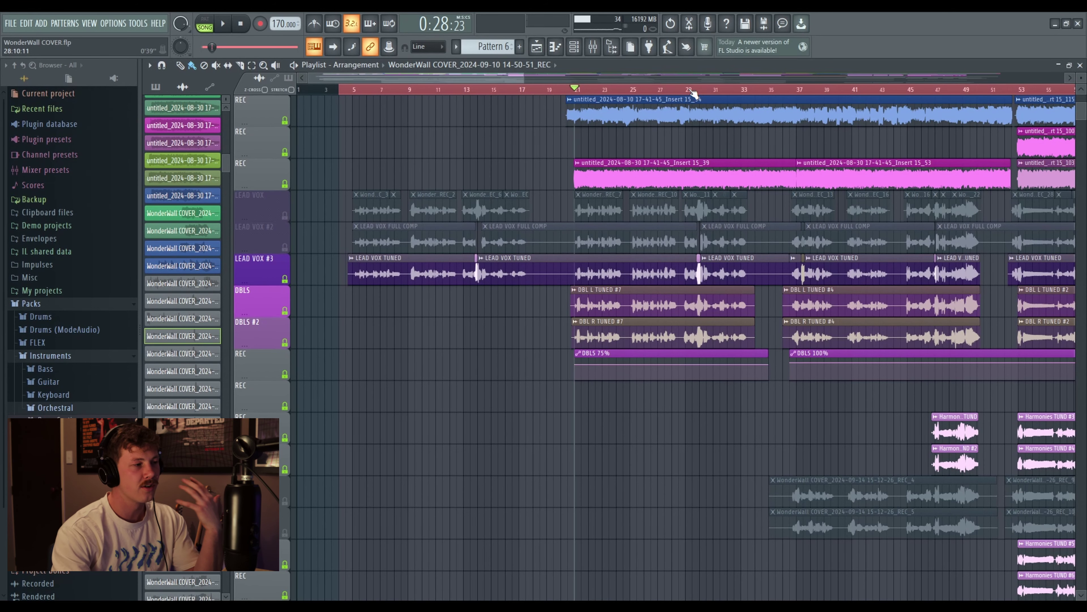
Examine the doubles and harmonies across the playlist, placing the playhead at bar 53 where the harmony stack starts
scroll(694, 92, "up", 5)
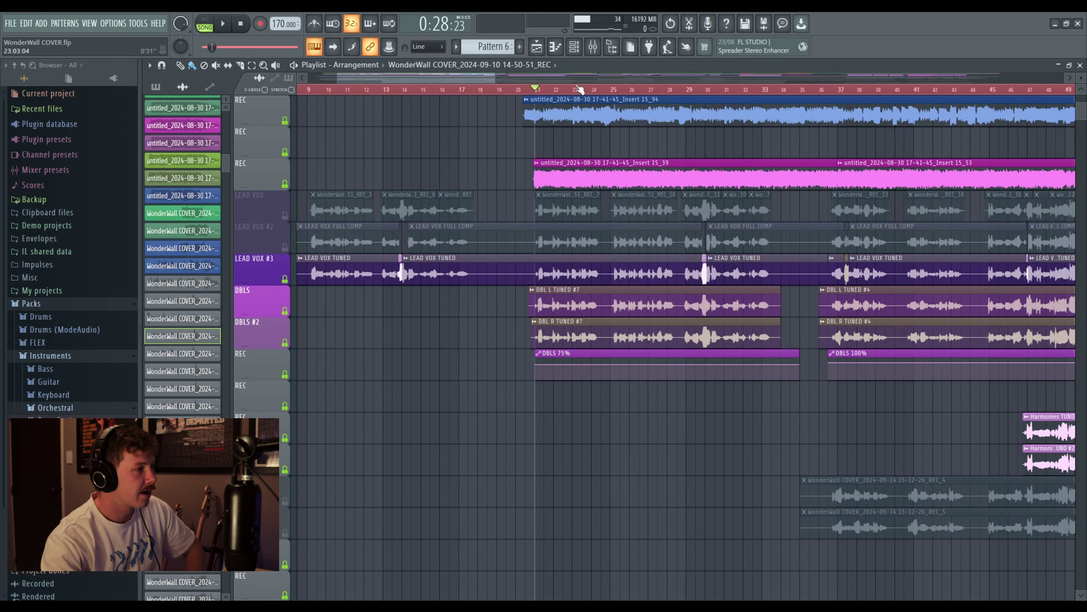
scroll(580, 88, "down", 6)
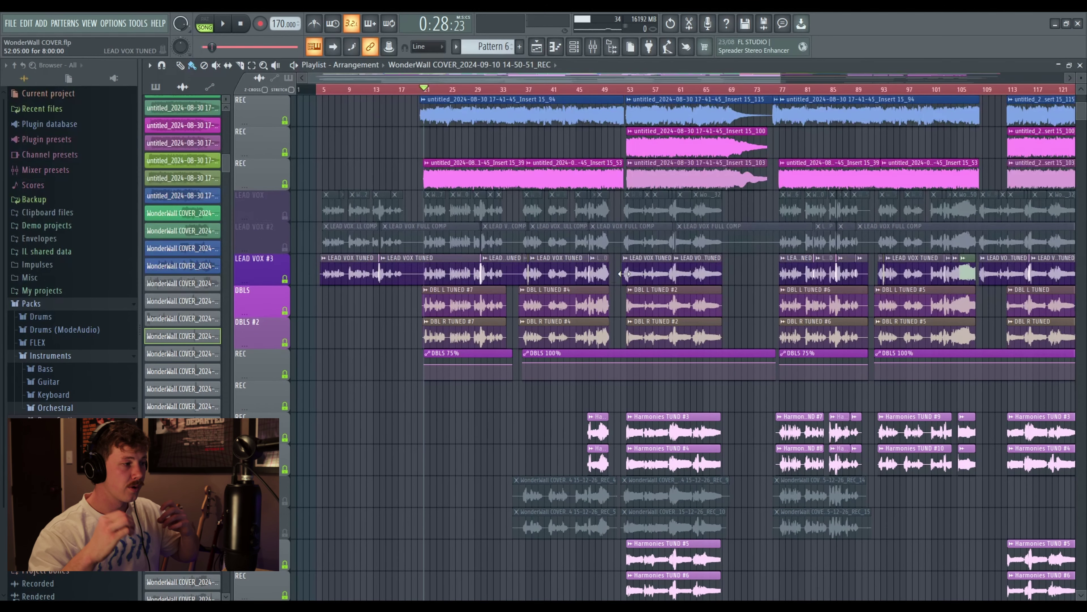
scroll(682, 283, "down", 2)
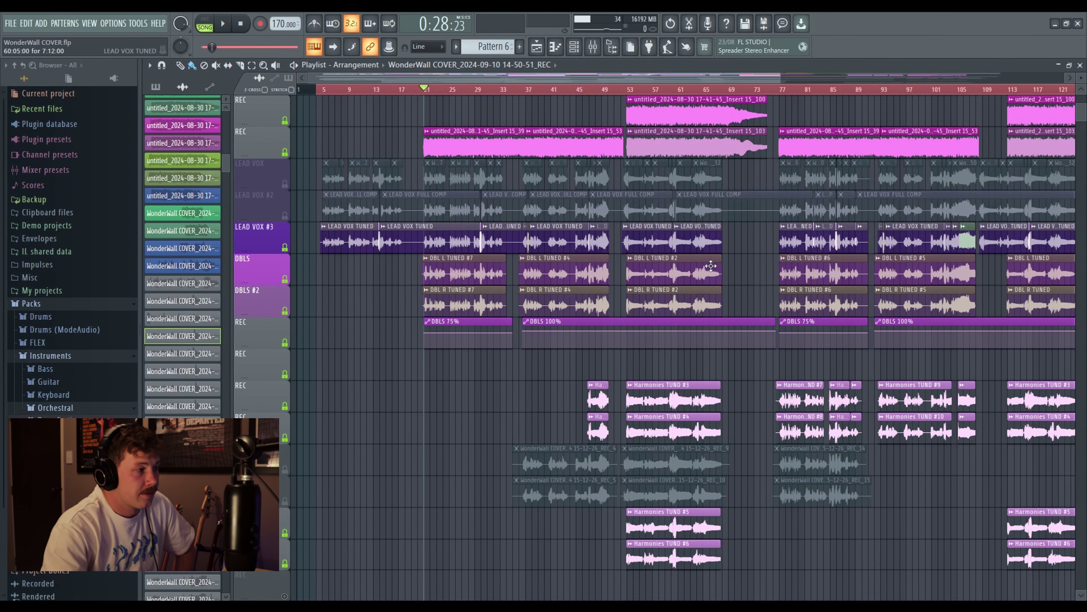
left_click(627, 89)
scroll(627, 89, "up", 2)
scroll(627, 93, "up", 2)
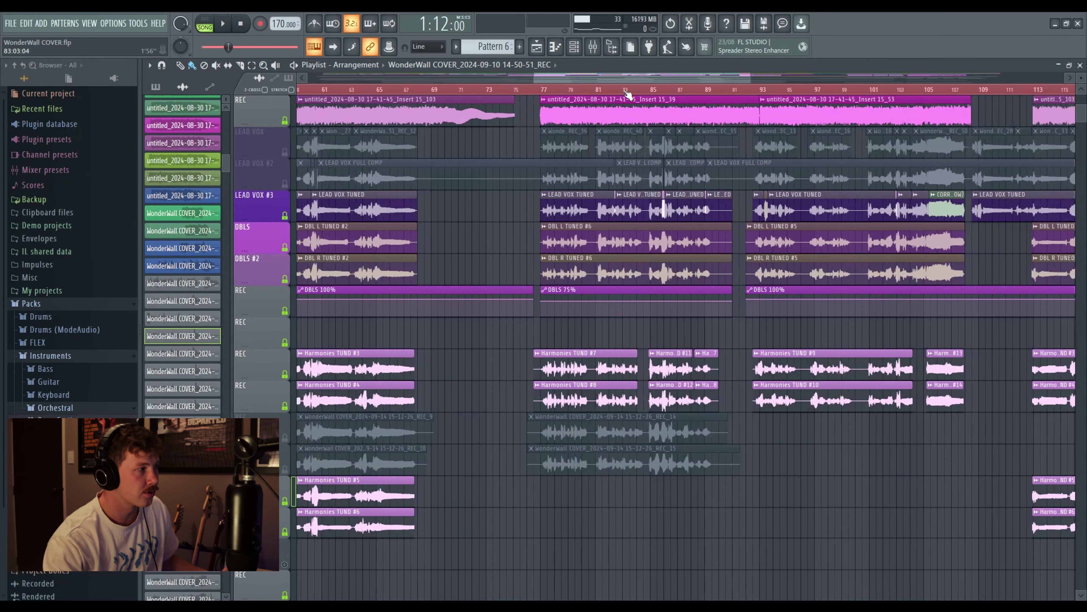
Play the section from just before bar 77 to hear the lead, doubles and harmonies together
left_click(541, 89)
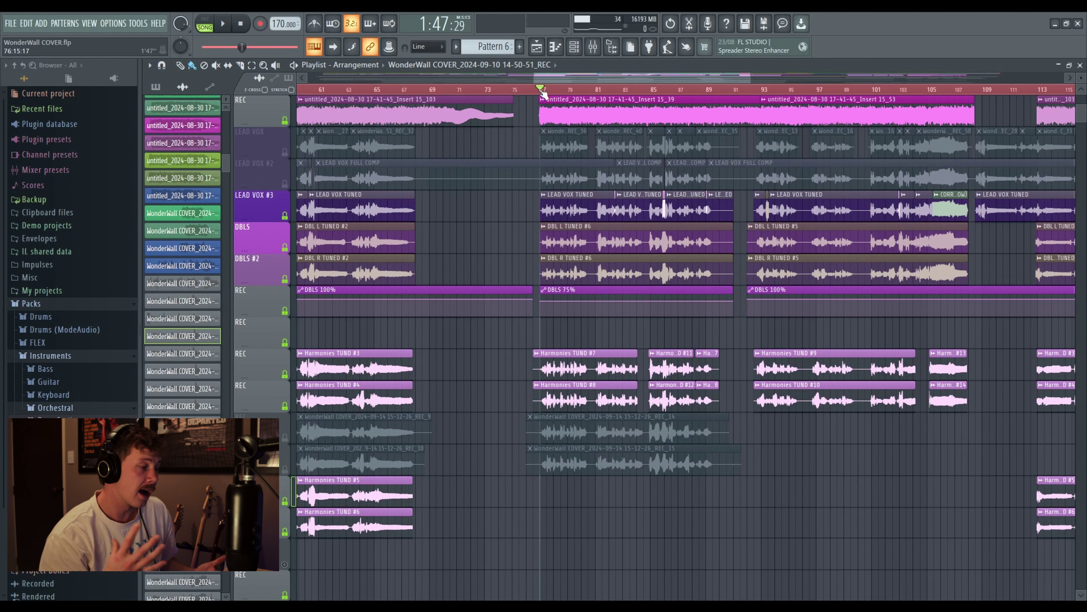
scroll(540, 91, "up", 2)
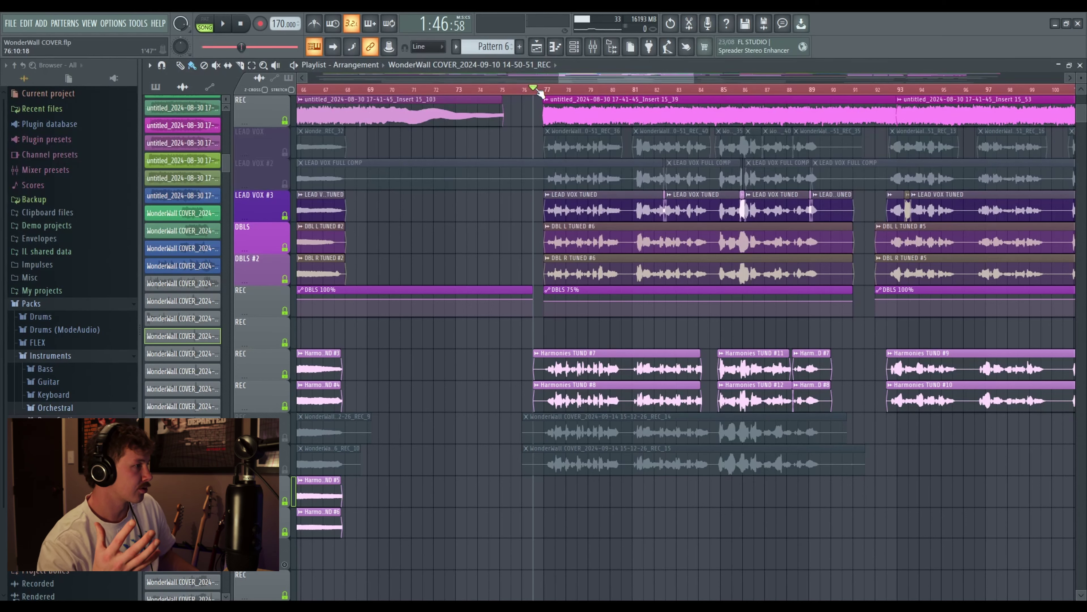
key("space")
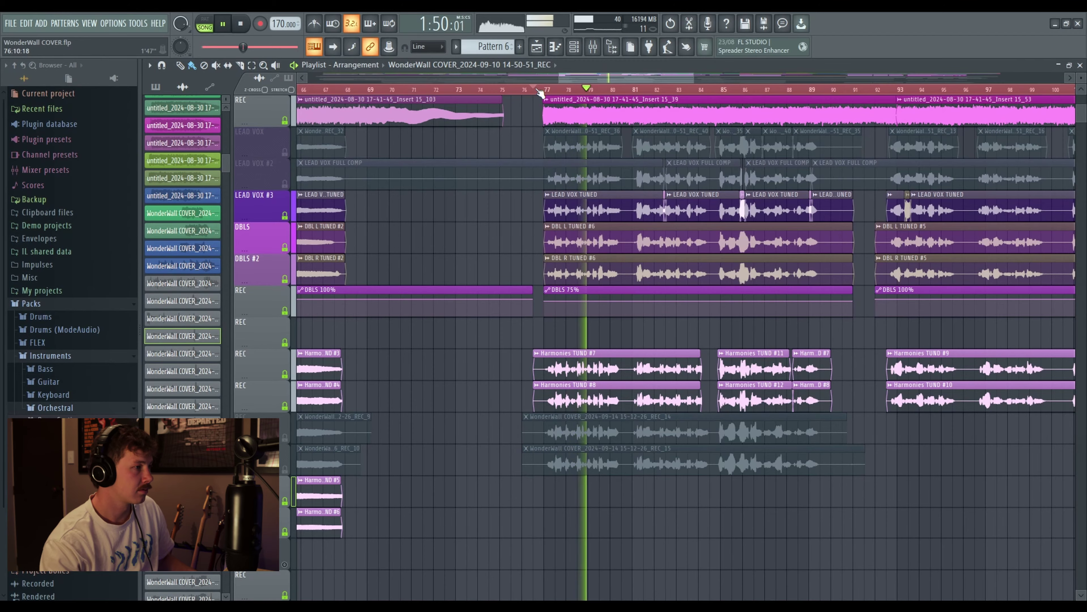
scroll(540, 92, "down", 5)
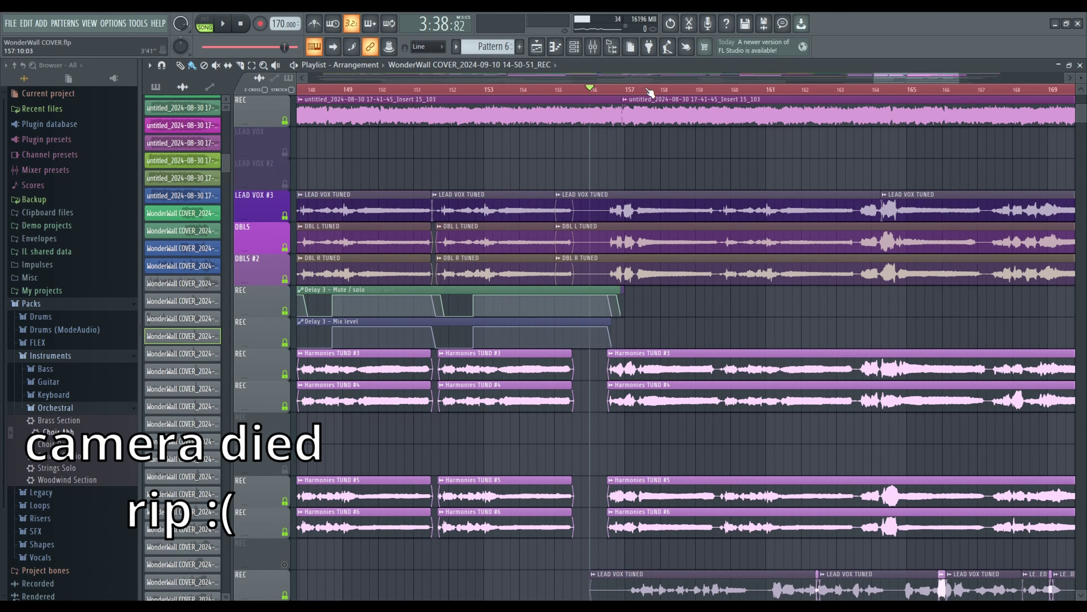
Examine the final section's vocal layers from bar 156, including the extra lead, FINAL V DBL clips and harmonies
scroll(732, 103, "down", 6)
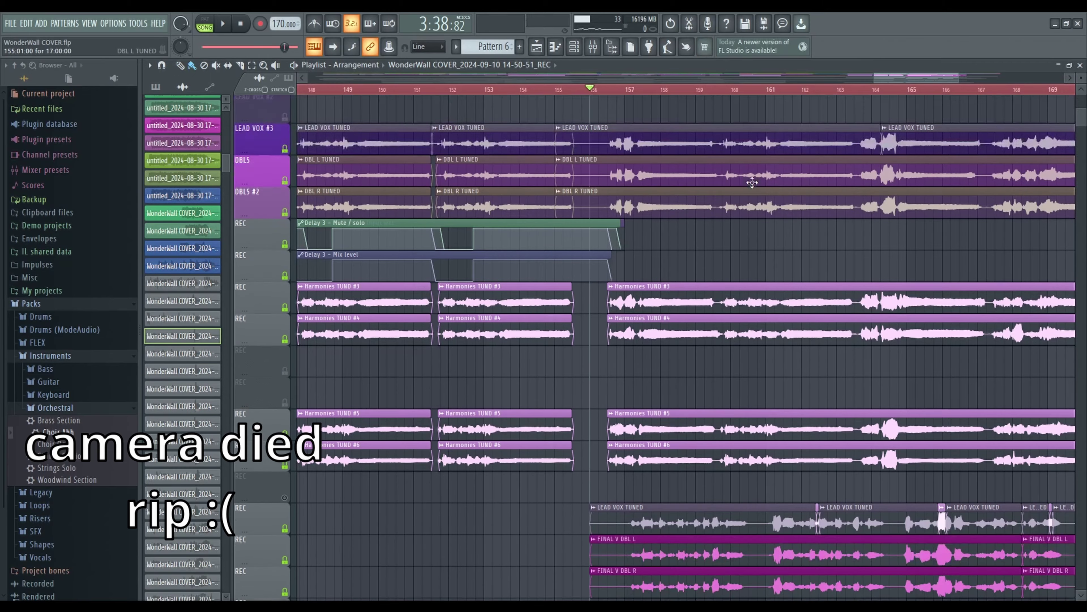
scroll(737, 98, "down", 1)
scroll(736, 99, "down", 2)
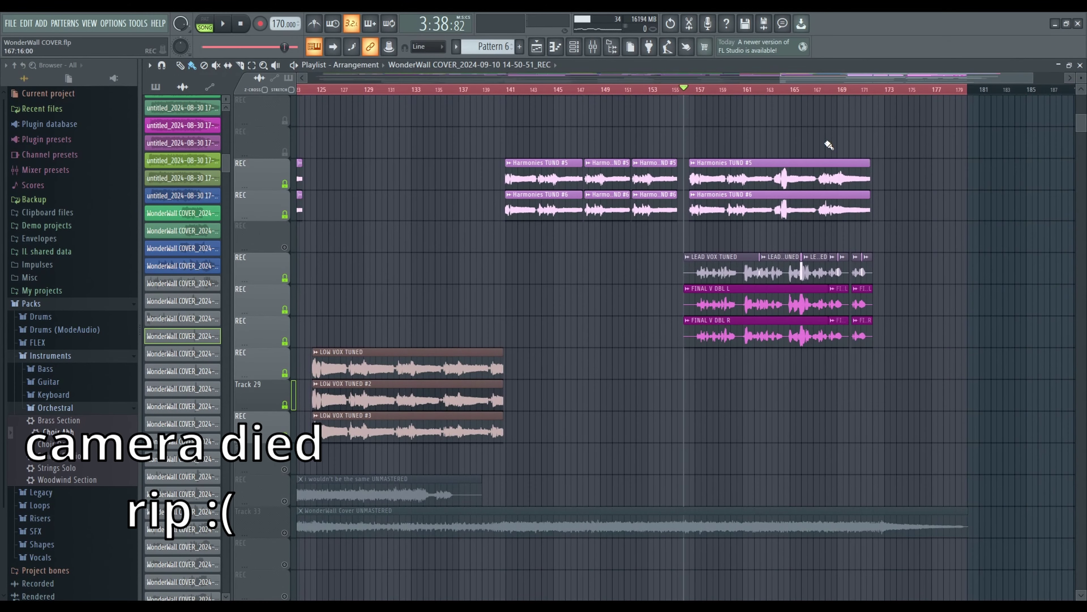
scroll(773, 97, "down", 1)
scroll(901, 79, "up", 1)
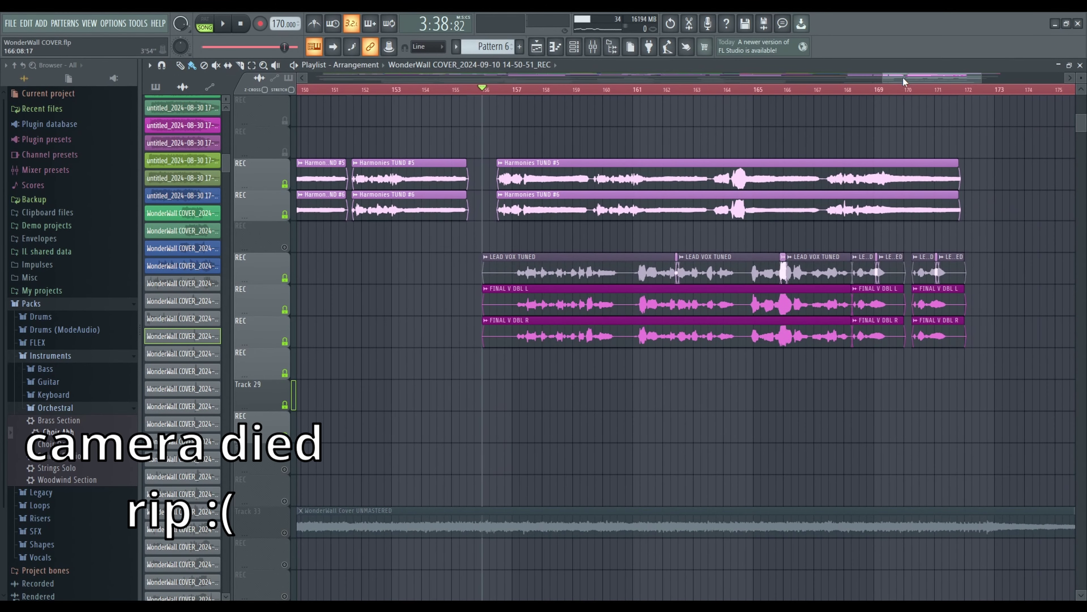
scroll(668, 134, "up", 4)
scroll(686, 142, "up", 1)
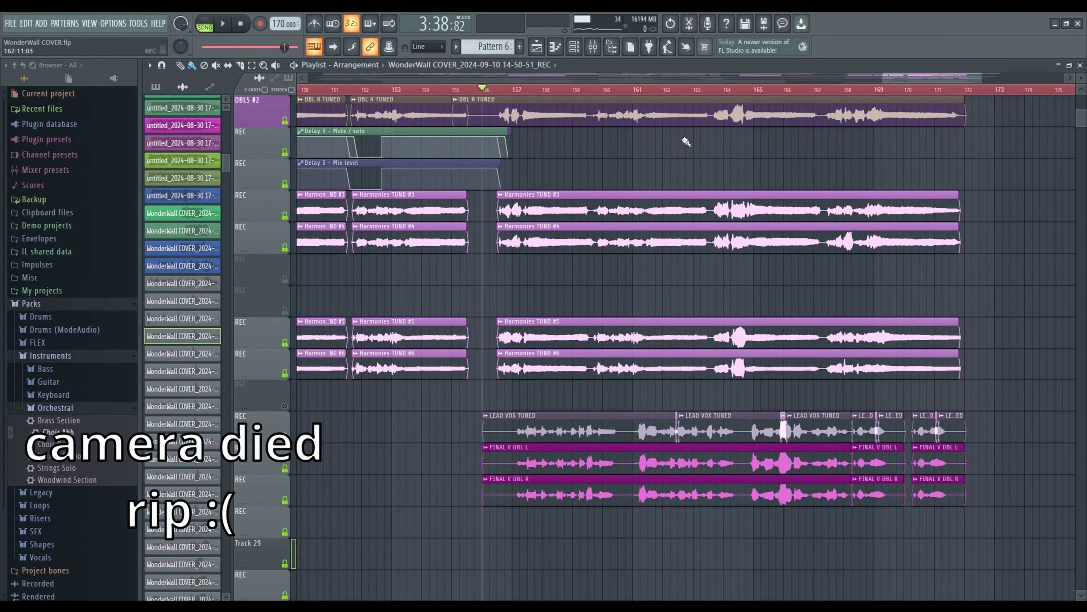